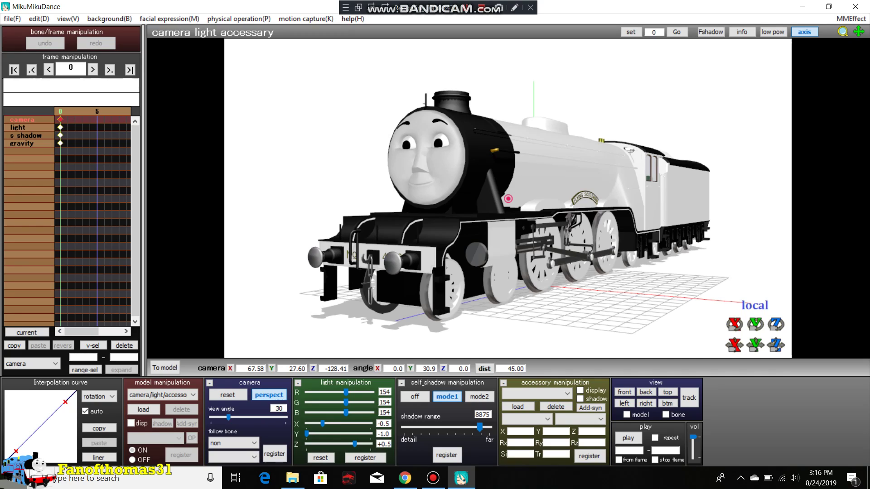
Step: Download the Bandizip 6.24 installer from the Bandisoft page and launch its setup
{"action": "left_click", "coordinate": [404, 477]}
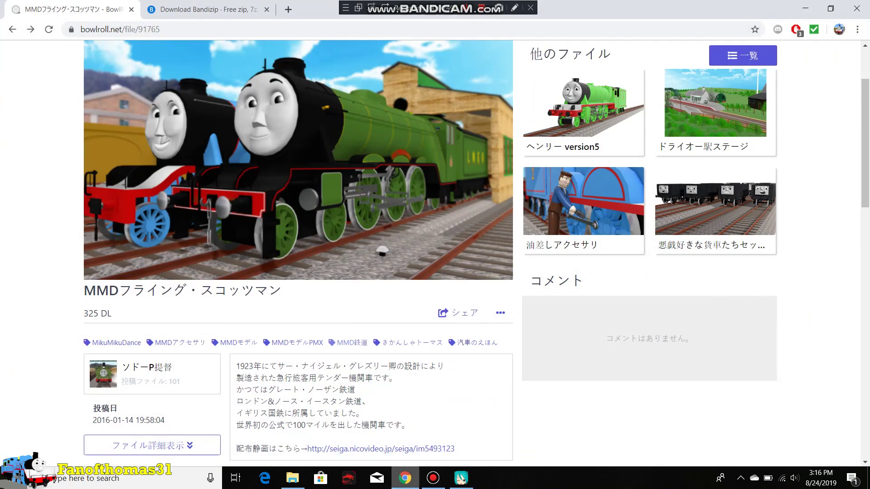
{"action": "left_click", "coordinate": [197, 9]}
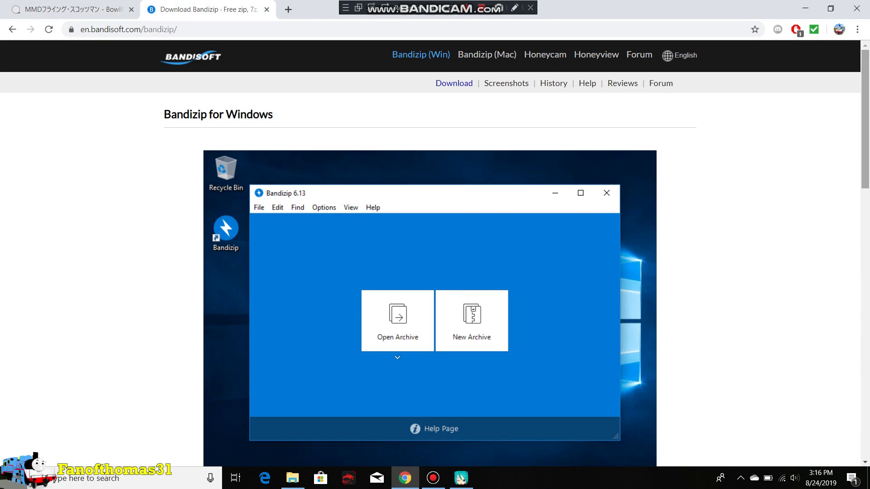
{"action": "left_click_drag", "start_coordinate": [865, 119], "coordinate": [865, 174]}
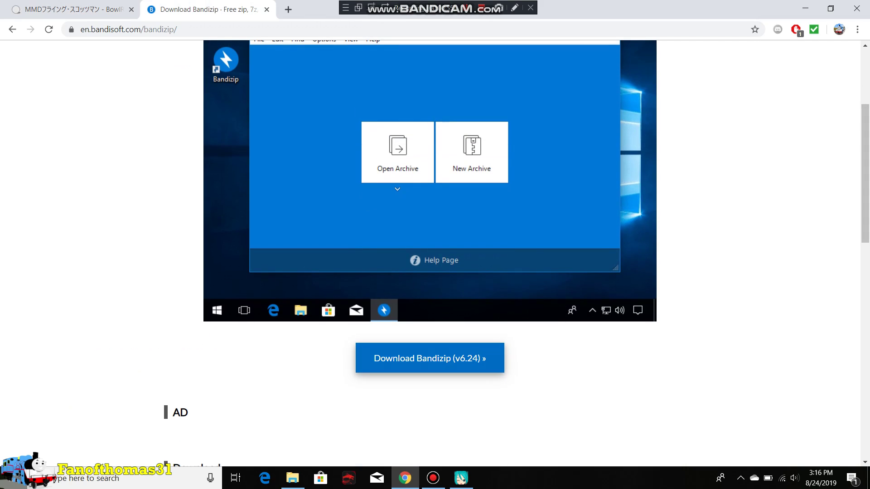
{"action": "left_click", "coordinate": [429, 358]}
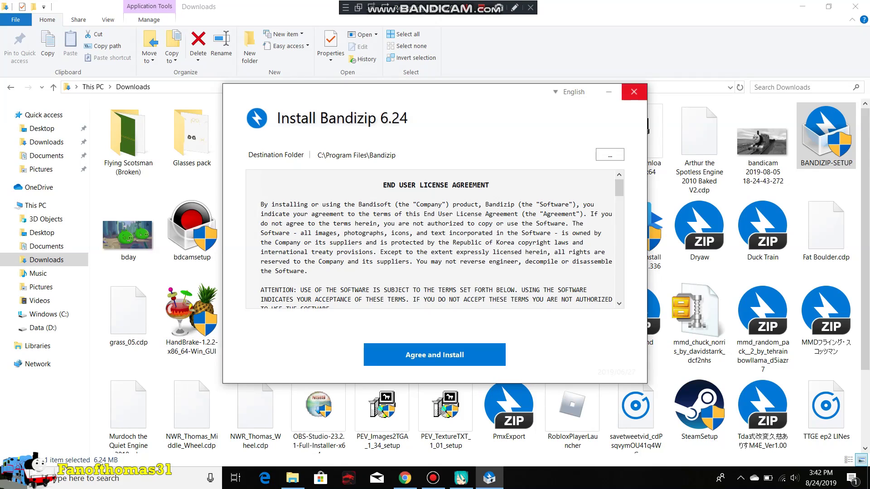
Step: Dismiss the Install Bandizip window, leaving the Downloads folder in view
{"action": "left_click", "coordinate": [633, 92]}
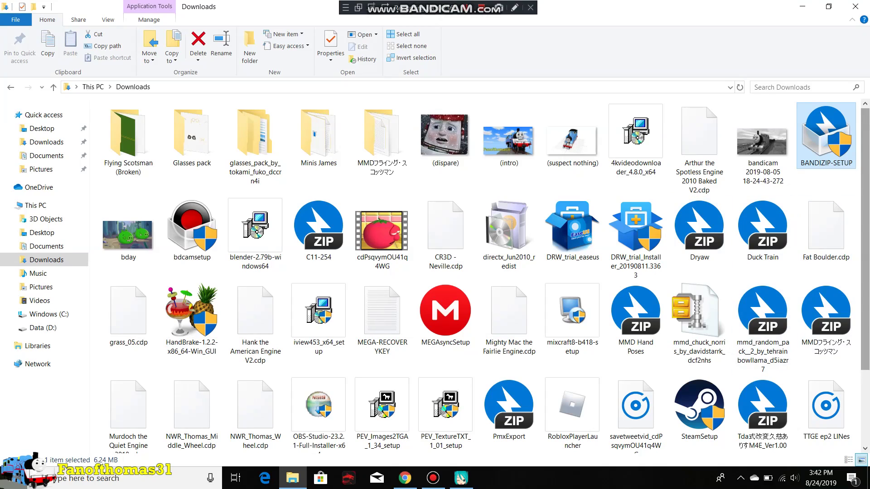
{"action": "scroll", "coordinate": [486, 275], "scroll_direction": "down", "scroll_amount": 2}
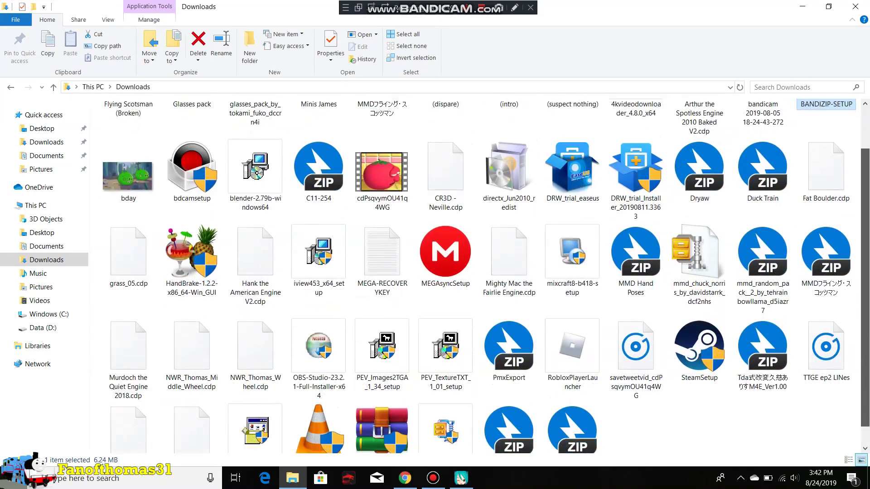
{"action": "scroll", "coordinate": [486, 276], "scroll_direction": "up", "scroll_amount": 1}
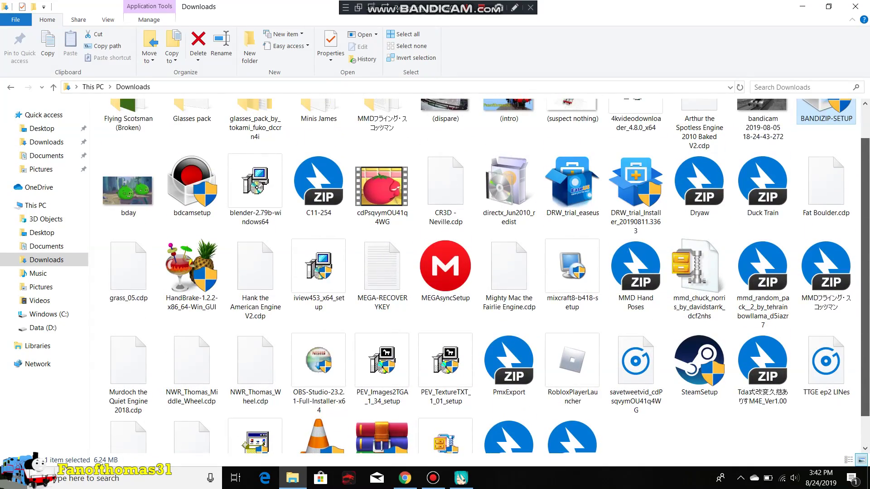
{"action": "scroll", "coordinate": [485, 276], "scroll_direction": "down", "scroll_amount": 1}
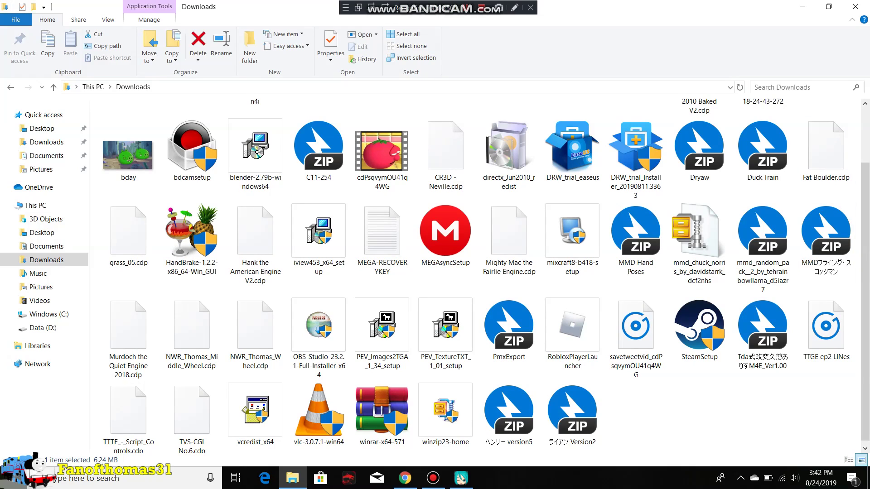
Step: Open the MMDフライング・スコッツマン zip with Bandizip and show its code page list
{"action": "right_click", "coordinate": [828, 235]}
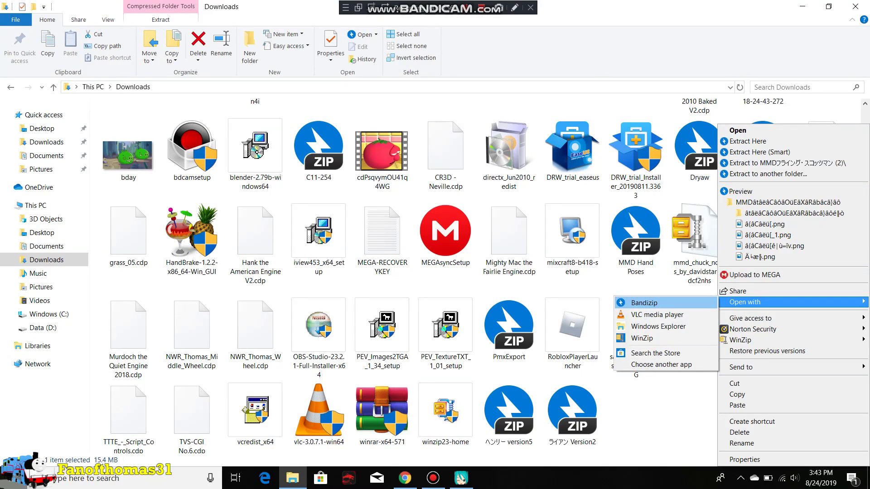
{"action": "left_click", "coordinate": [644, 303]}
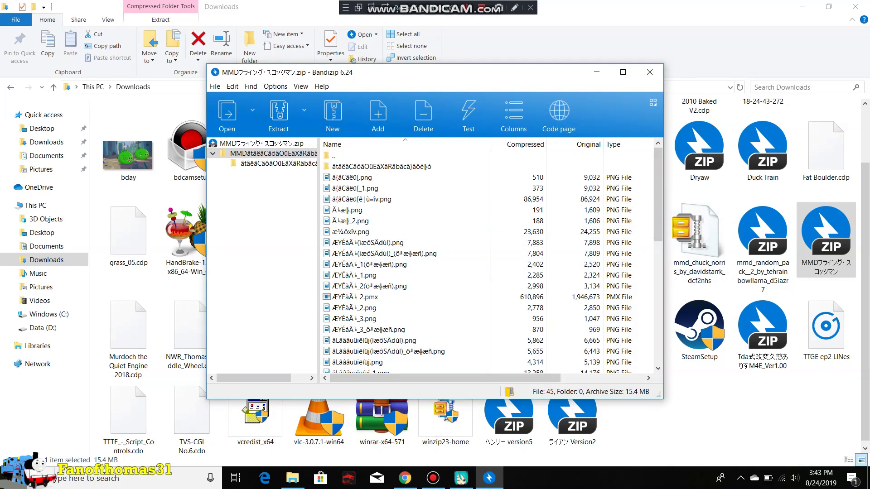
{"action": "mouse_move", "coordinate": [658, 194]}
{"action": "left_mouse_down"}
{"action": "mouse_move", "coordinate": [657, 244]}
{"action": "mouse_move", "coordinate": [658, 193]}
{"action": "left_mouse_up"}
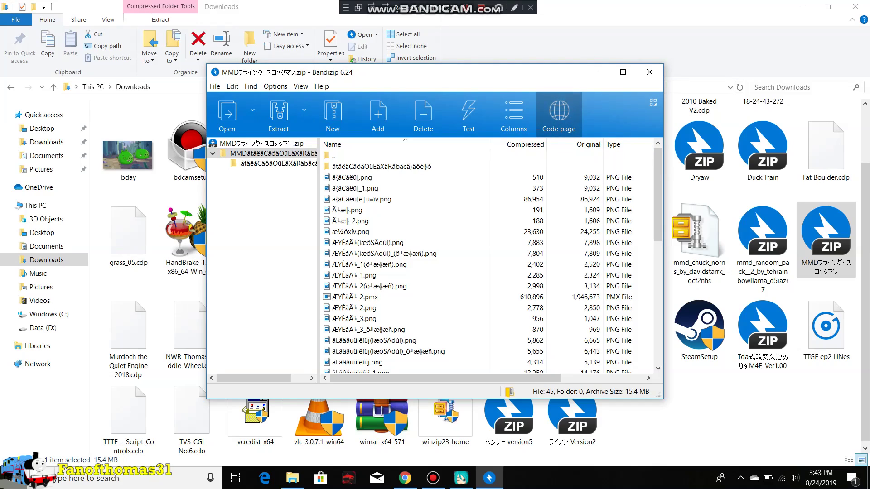
{"action": "left_click", "coordinate": [558, 114]}
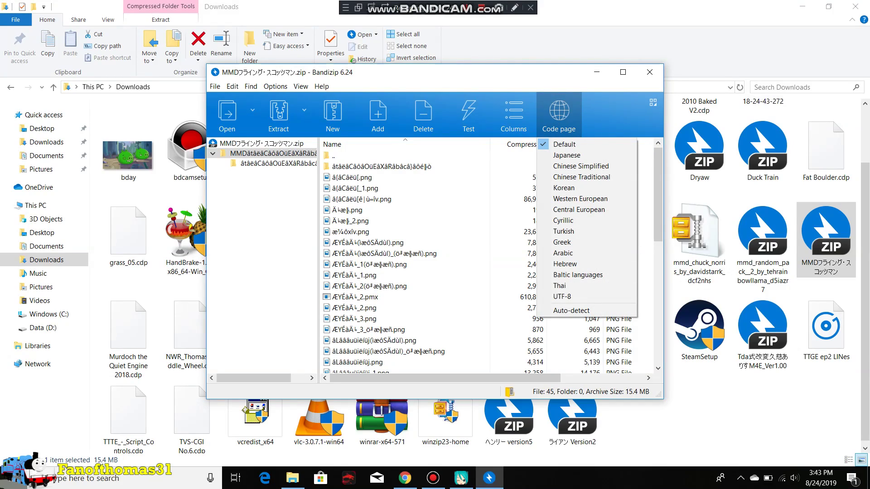
Step: Read the archive names as Japanese and browse the MMDフライング・スコッツマン folder
{"action": "left_click", "coordinate": [566, 155]}
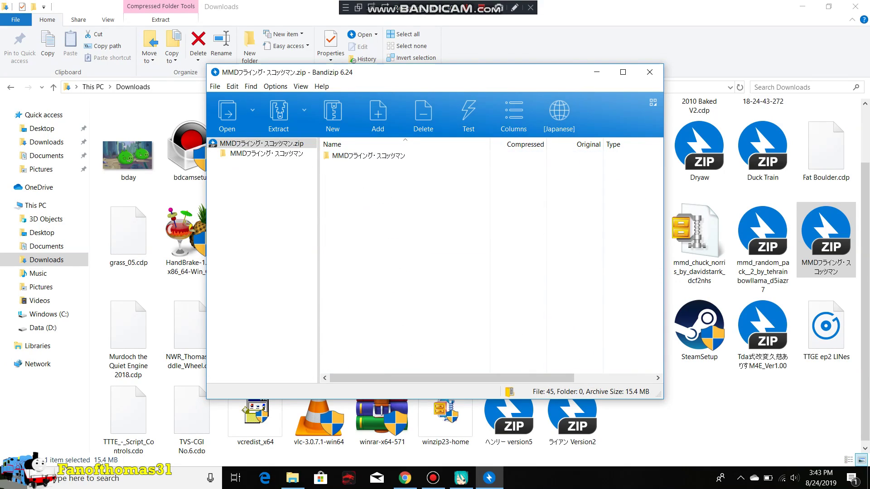
{"action": "double_click", "coordinate": [366, 154]}
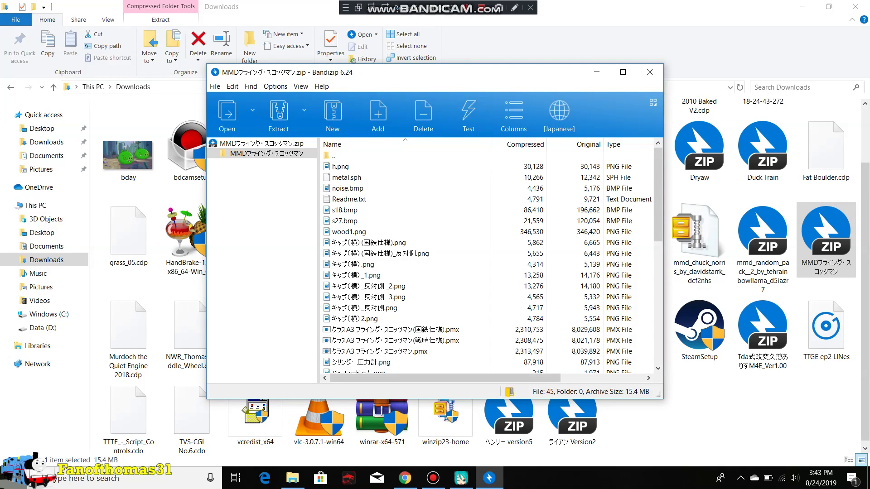
{"action": "scroll", "coordinate": [489, 262], "scroll_direction": "down", "scroll_amount": 3}
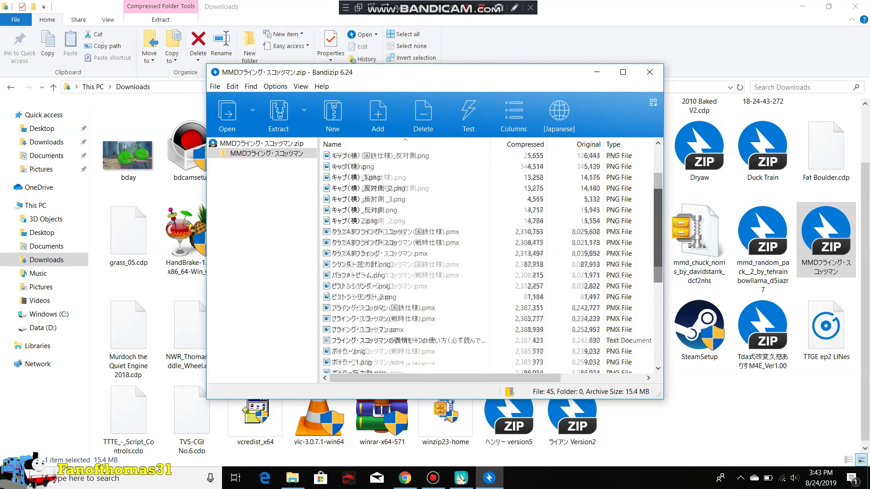
{"action": "scroll", "coordinate": [489, 261], "scroll_direction": "down", "scroll_amount": 1}
{"action": "scroll", "coordinate": [489, 262], "scroll_direction": "down", "scroll_amount": 1}
{"action": "scroll", "coordinate": [489, 262], "scroll_direction": "down", "scroll_amount": 2}
{"action": "scroll", "coordinate": [489, 261], "scroll_direction": "down", "scroll_amount": 1}
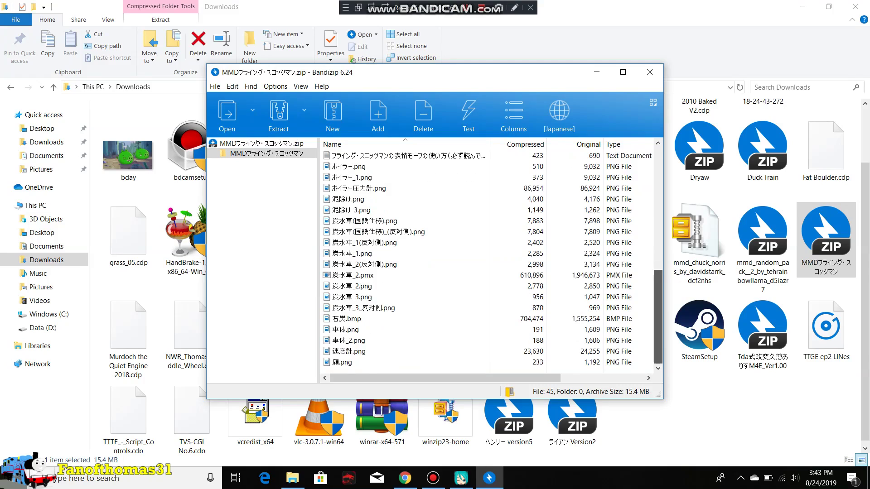
{"action": "scroll", "coordinate": [490, 261], "scroll_direction": "up", "scroll_amount": 9}
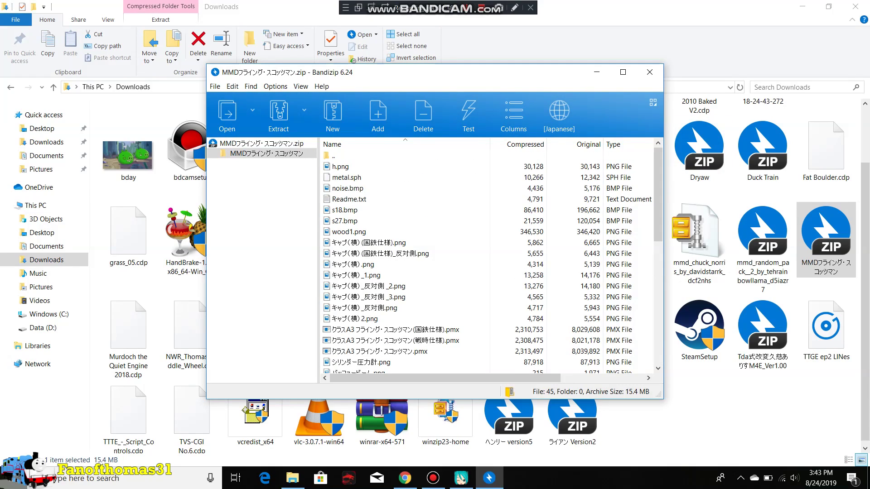
{"action": "key", "text": "BackSpace"}
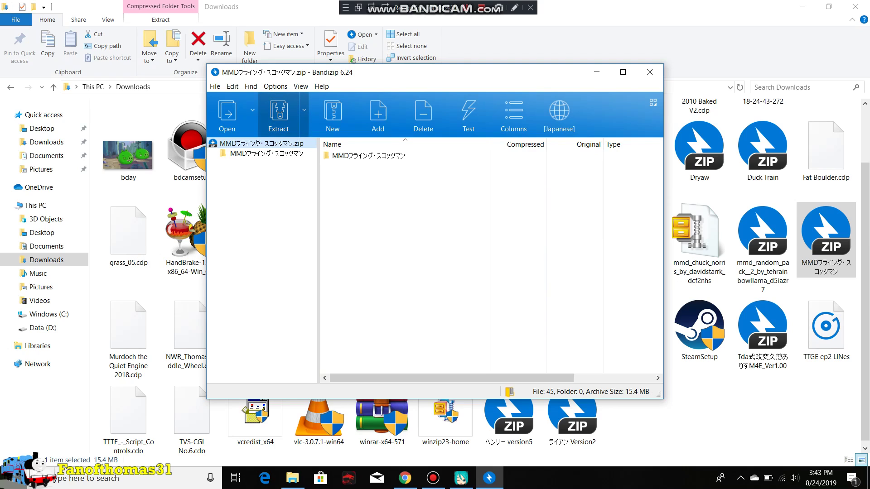
Step: Cancel the extraction prompt, close the archive, and return to MikuMikuDance
{"action": "left_click", "coordinate": [278, 114]}
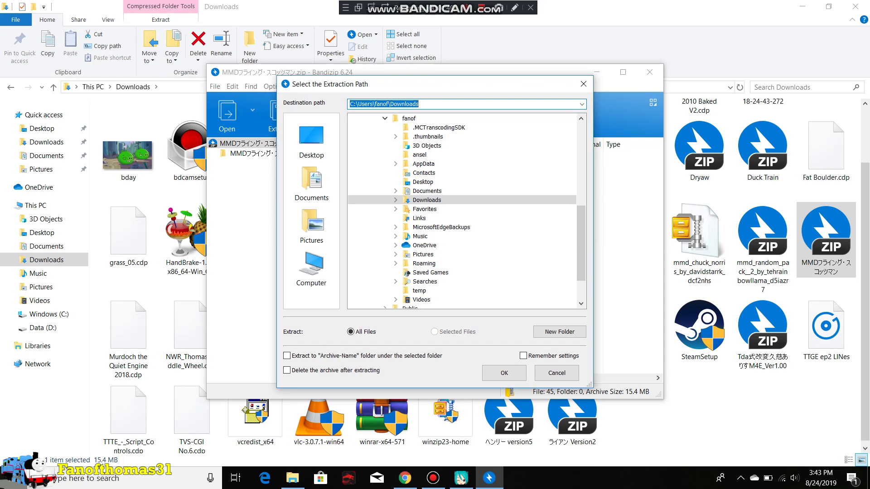
{"action": "left_click", "coordinate": [557, 374]}
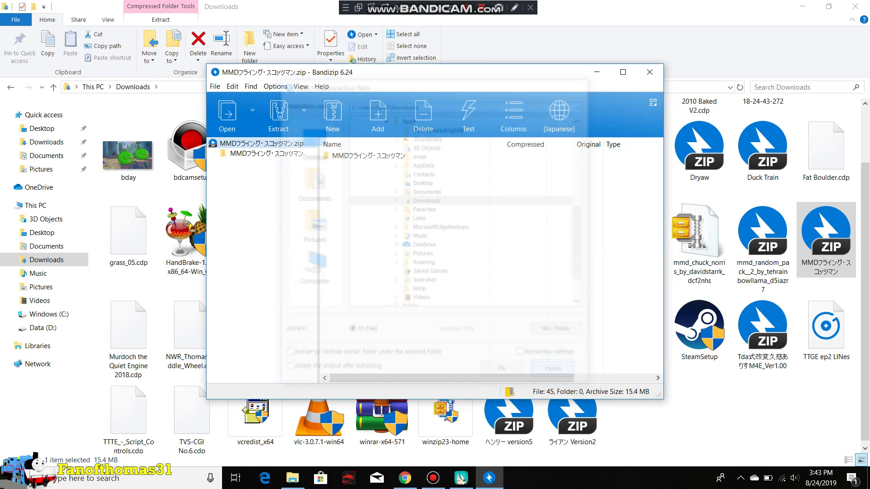
{"action": "left_click", "coordinate": [649, 72]}
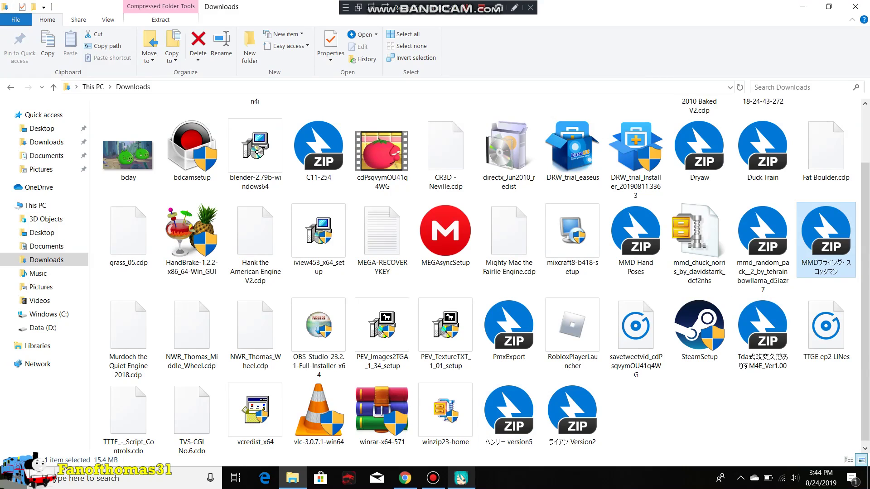
{"action": "left_click", "coordinate": [461, 478]}
Step: Load the フライング・スコッツマン model from Downloads\MMDフライング・スコッツマン and confirm its notice
{"action": "left_click", "coordinate": [143, 409]}
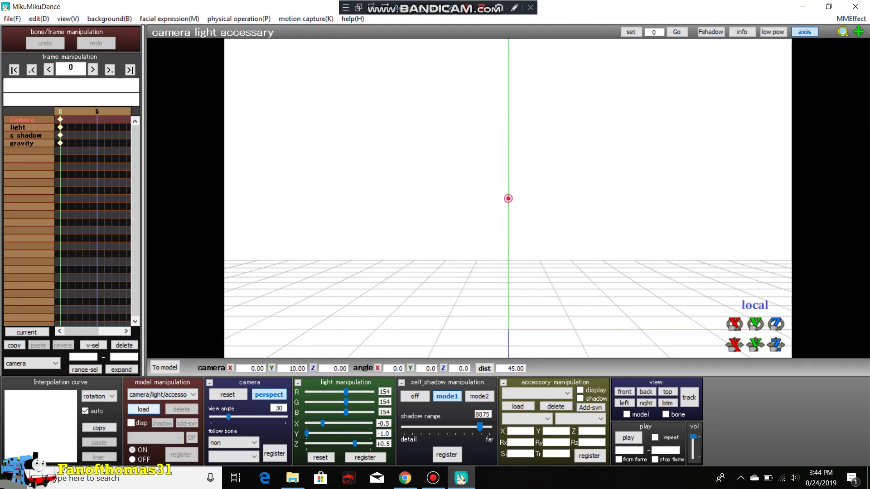
{"action": "left_click", "coordinate": [139, 51]}
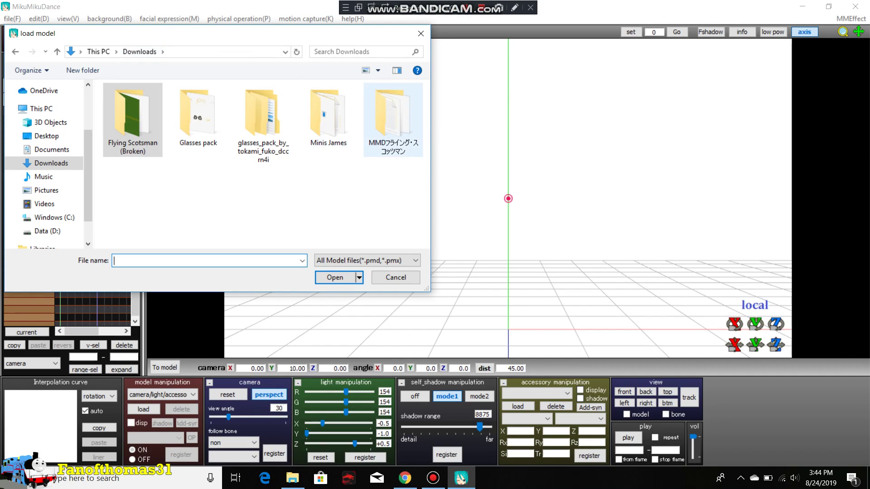
{"action": "double_click", "coordinate": [393, 119]}
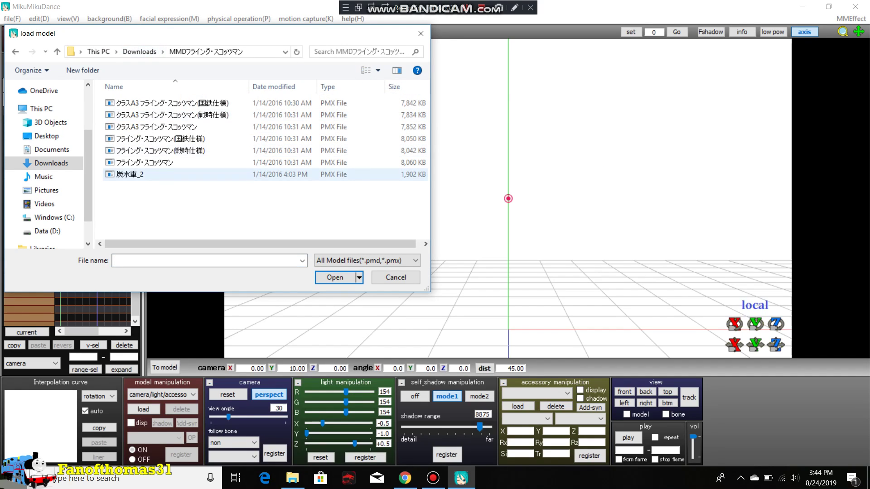
{"action": "double_click", "coordinate": [145, 162]}
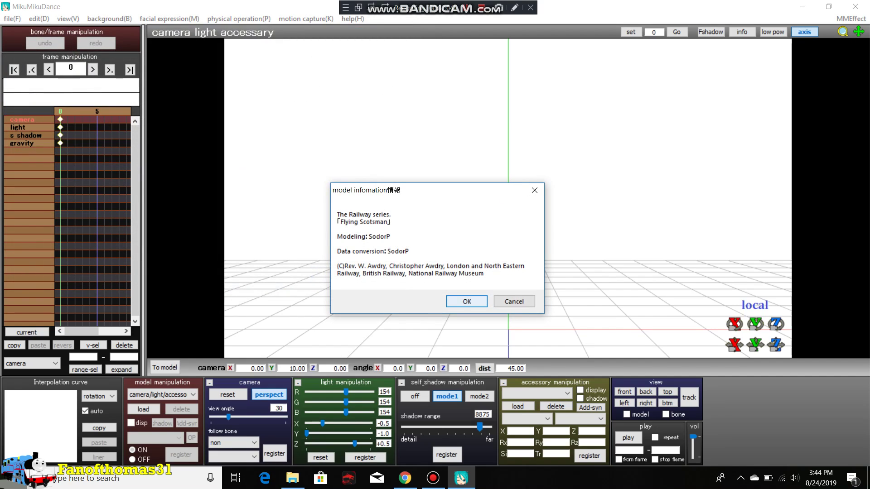
{"action": "key", "text": "Return"}
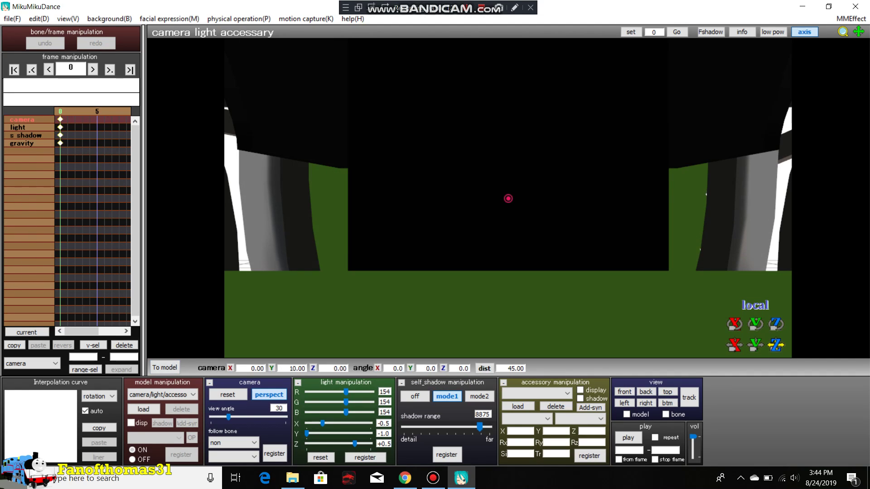
Step: Frame the whole Flying Scotsman from the front and register a camera keyframe at frame 0
{"action": "mouse_move", "coordinate": [775, 344]}
{"action": "left_mouse_down"}
{"action": "mouse_move", "coordinate": [755, 345]}
{"action": "mouse_move", "coordinate": [775, 344]}
{"action": "mouse_move", "coordinate": [755, 324]}
{"action": "left_mouse_up"}
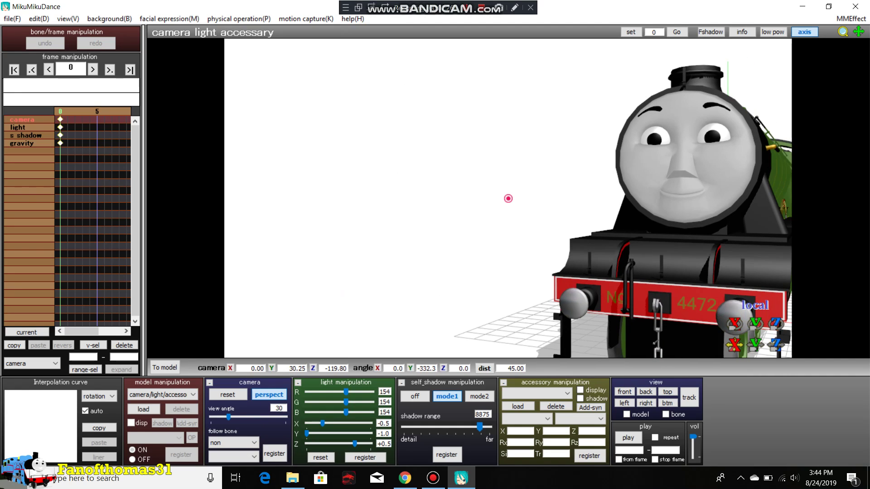
{"action": "left_click_drag", "start_coordinate": [733, 345], "coordinate": [735, 346]}
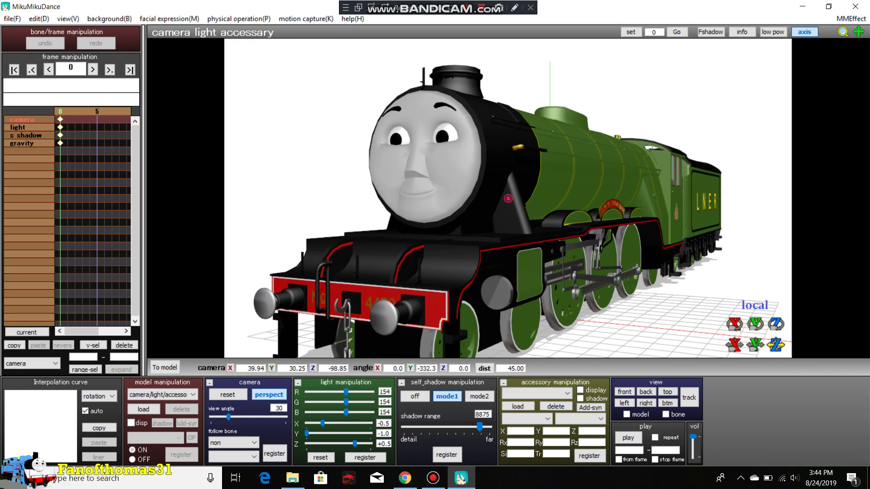
{"action": "left_click_drag", "start_coordinate": [754, 345], "coordinate": [754, 346]}
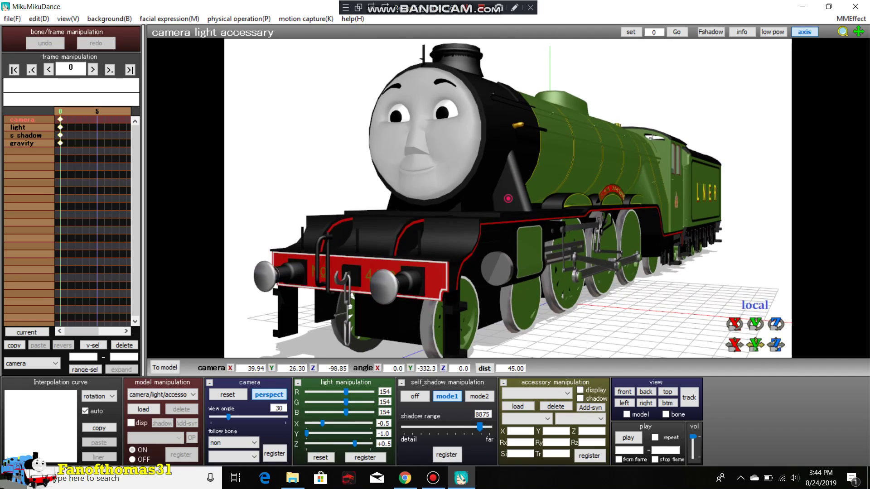
{"action": "left_click_drag", "start_coordinate": [776, 345], "coordinate": [775, 345]}
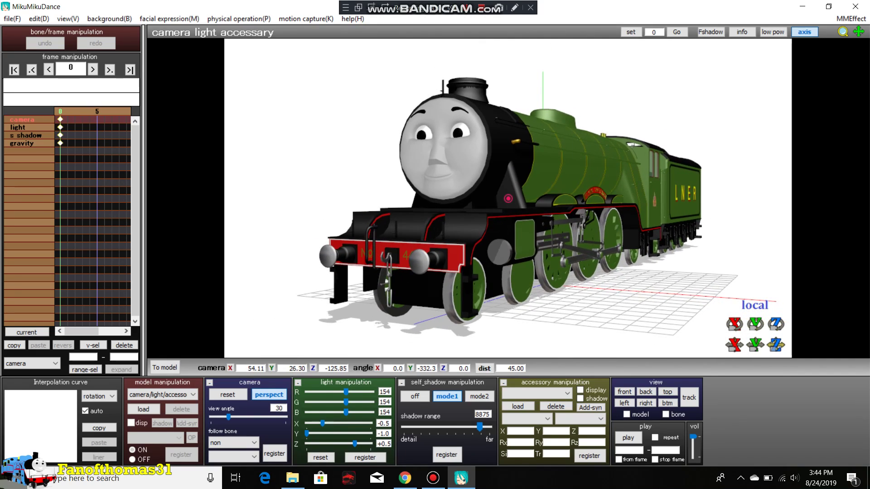
{"action": "left_click", "coordinate": [275, 453]}
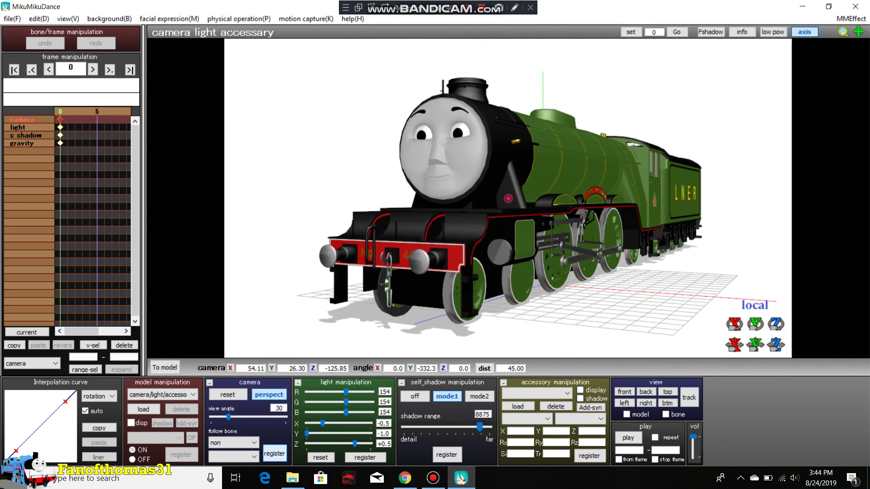